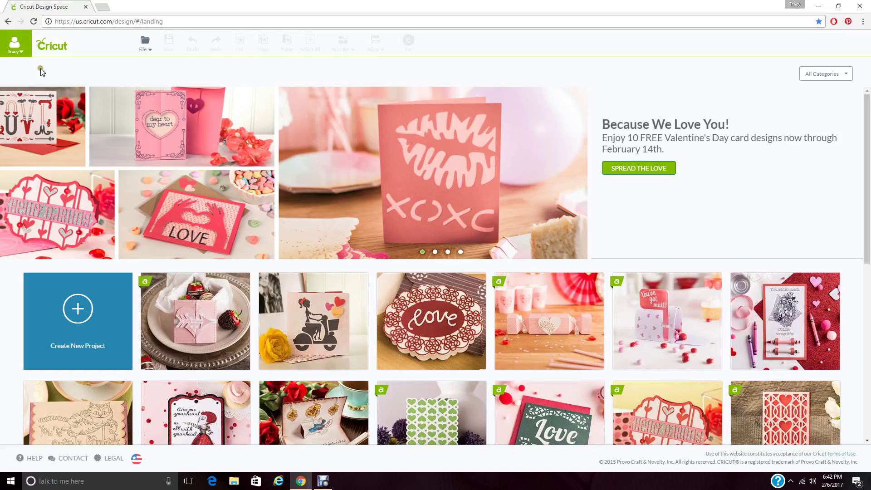
Step: Start a new blank project and go to the Upload Image page
click(142, 51)
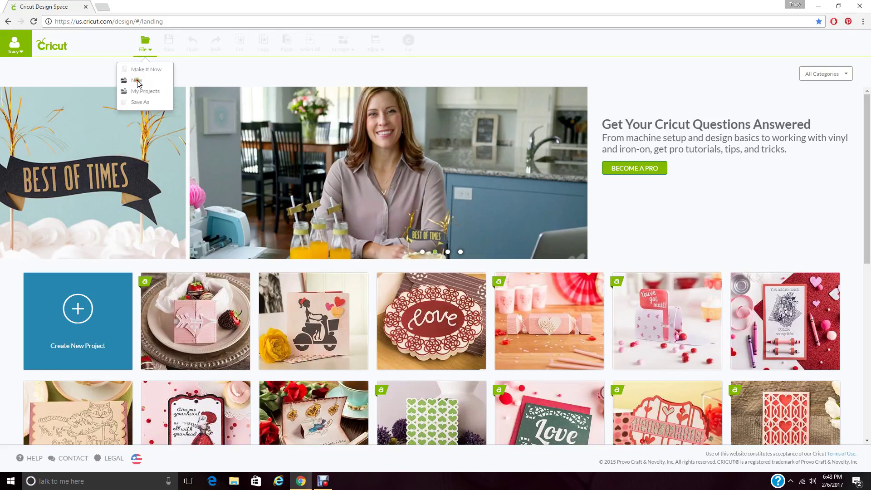
click(138, 81)
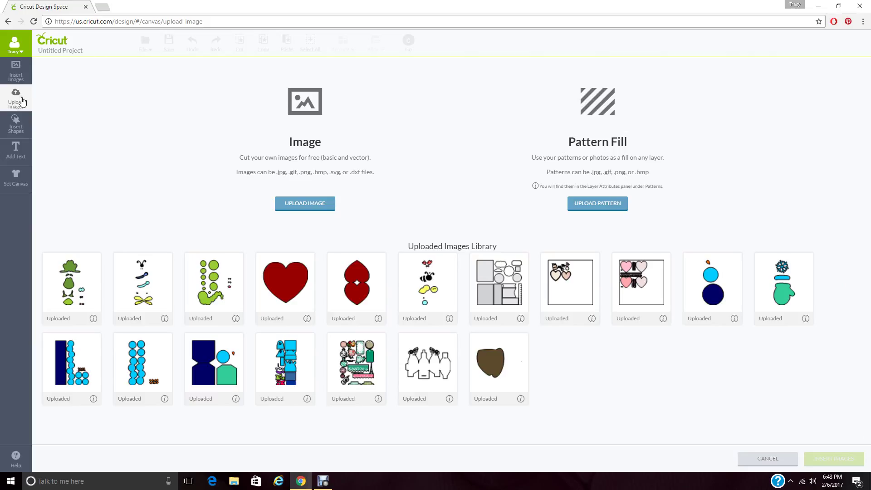
click(332, 206)
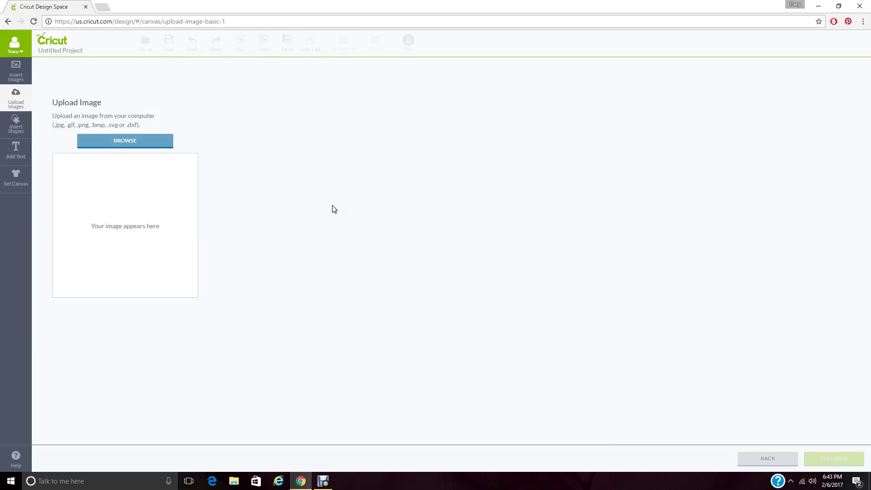
Step: Open 'heart cut out card' from the Illustrator files folder for upload
click(166, 140)
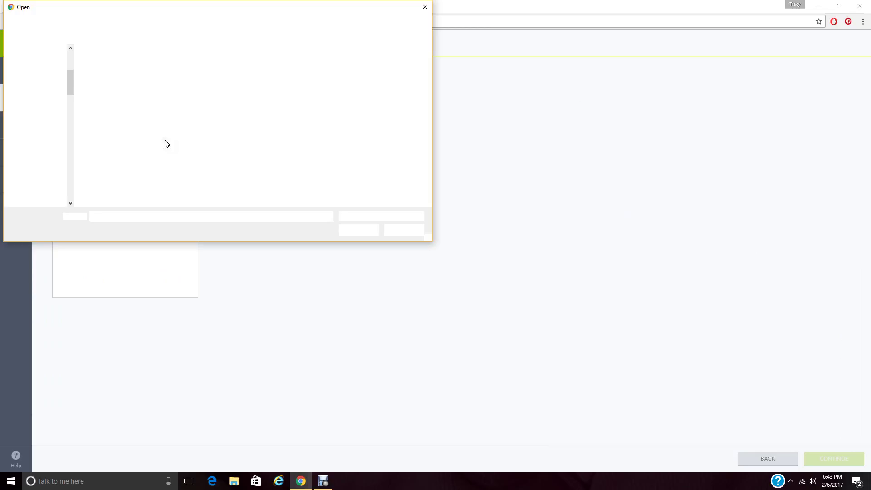
drag(70, 85, 75, 111)
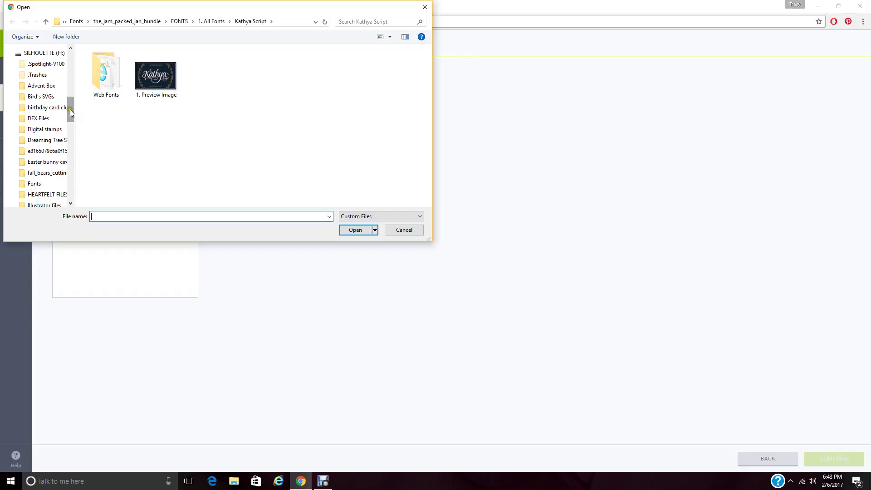
drag(70, 110, 70, 113)
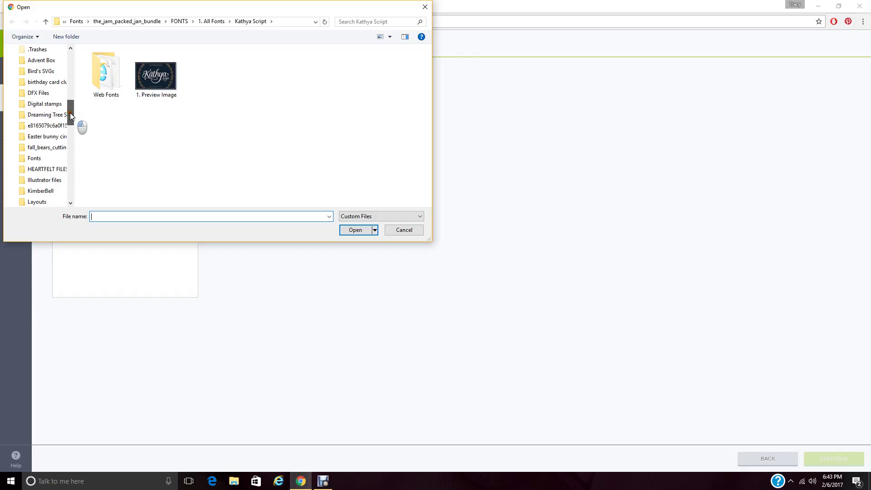
click(60, 184)
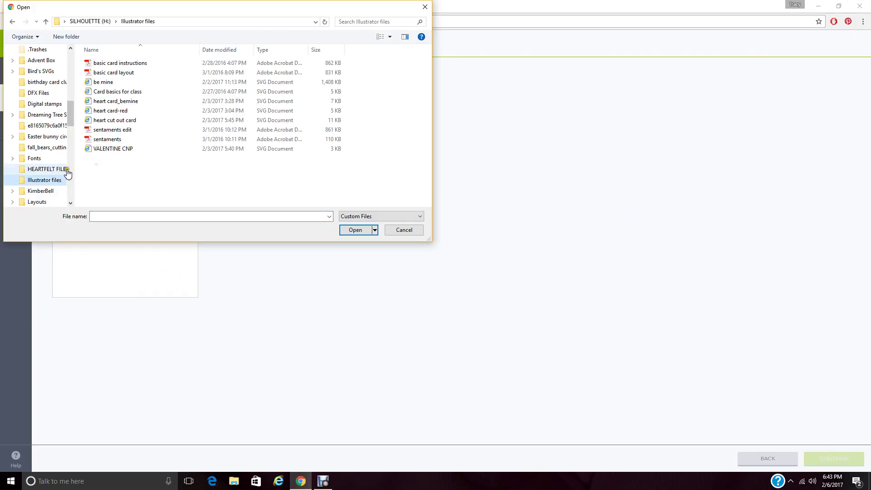
click(134, 122)
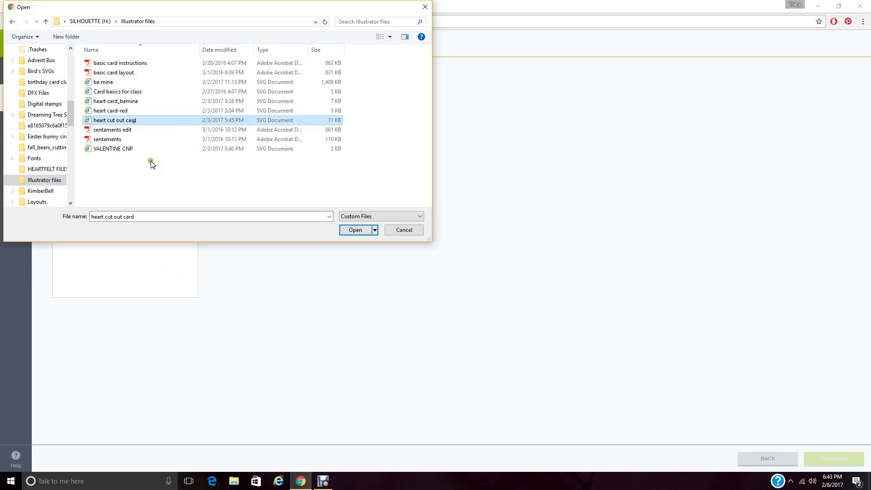
click(356, 230)
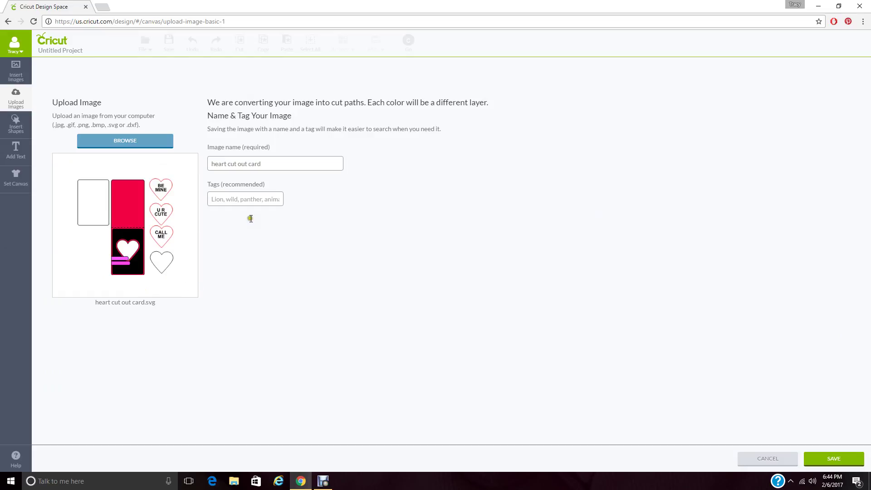
Step: Tag the uploaded image with 'Valentines, Hearts, cards', correcting the typo
click(299, 164)
click(248, 200)
text(Va;emtomes)
key(BackSpace)
key(BackSpace)
key(BackSpace)
key(BackSpace)
key(BackSpace)
key(BackSpace)
key(BackSpace)
key(BackSpace)
text(lentines, Hearts, cards)
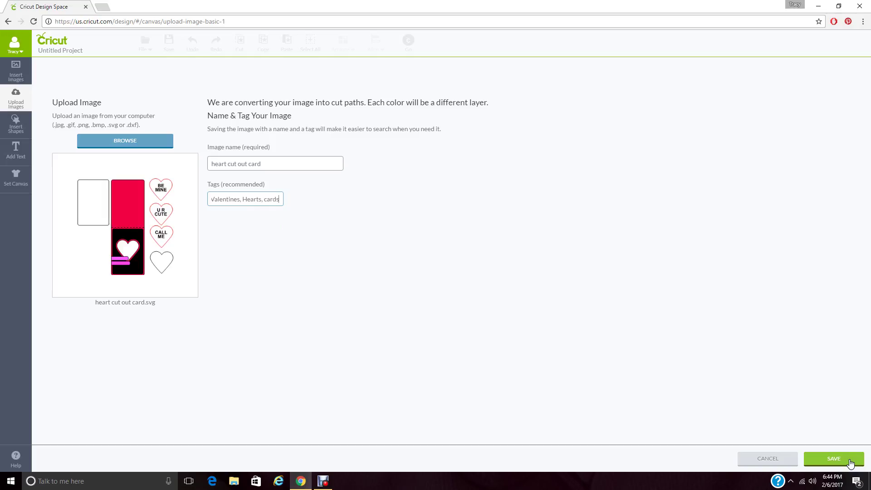
Step: Save the image, then insert it from the Uploaded Images Library onto the canvas
click(850, 463)
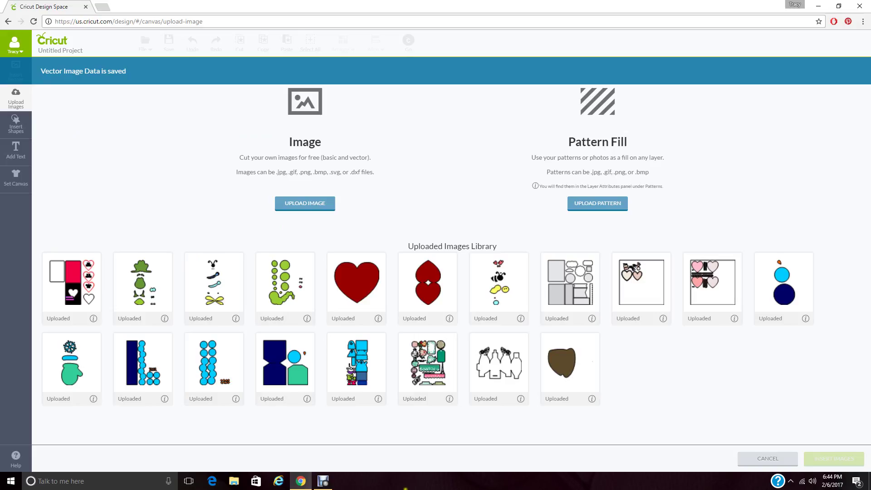
click(84, 292)
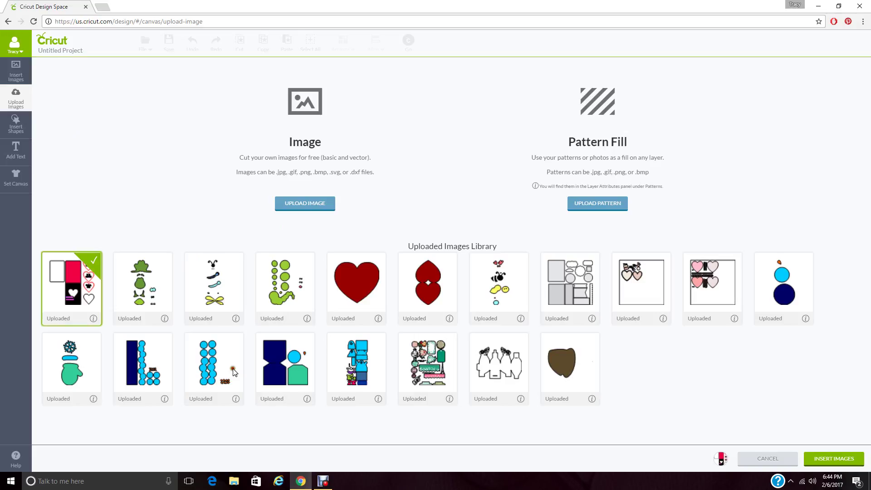
click(832, 462)
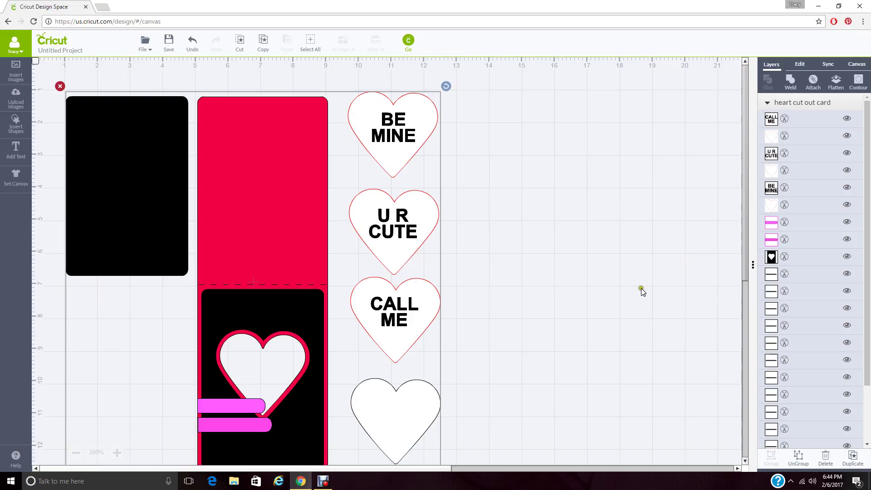
Step: Change the design height from 11.64 to 11.25 in, scaling width to 11.1 in
click(75, 453)
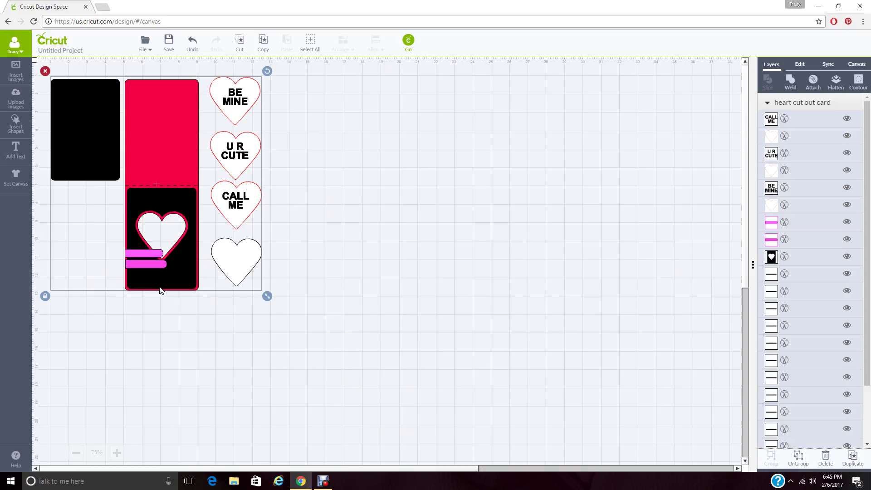
click(800, 65)
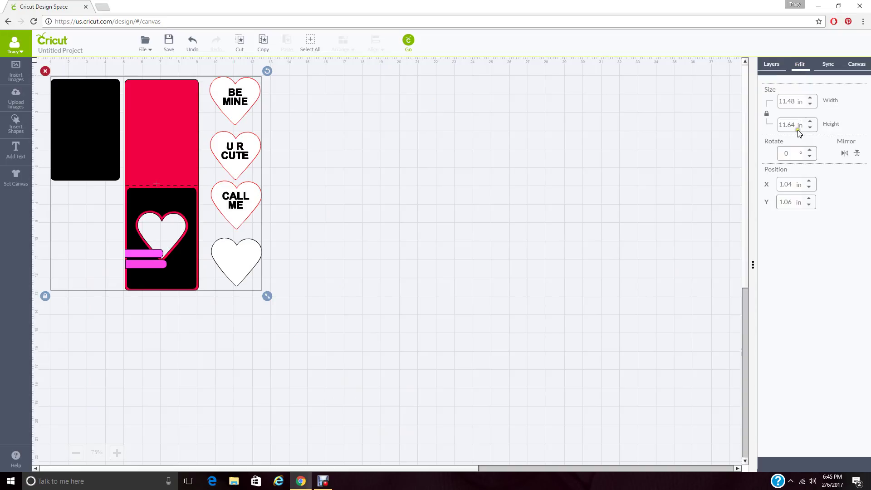
drag(798, 130, 777, 127)
text(11.25)
key(Return)
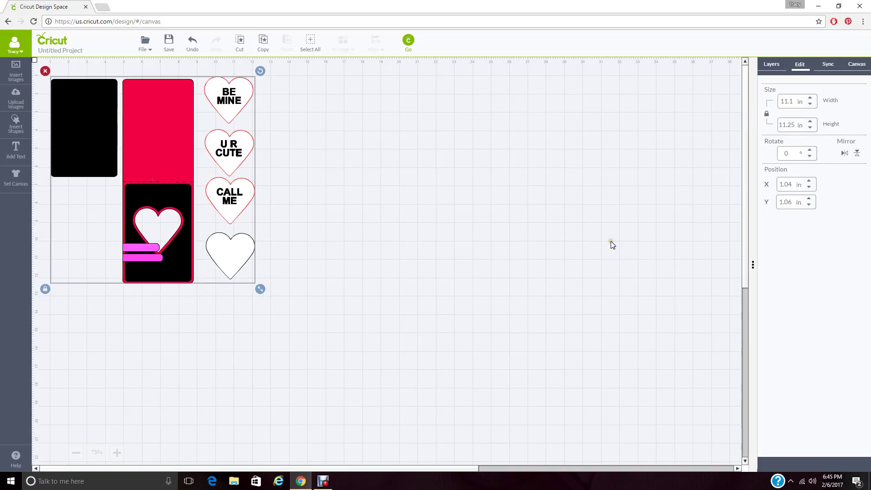
Step: Ungroup the heart card design from the Layers panel into separate pieces
click(773, 66)
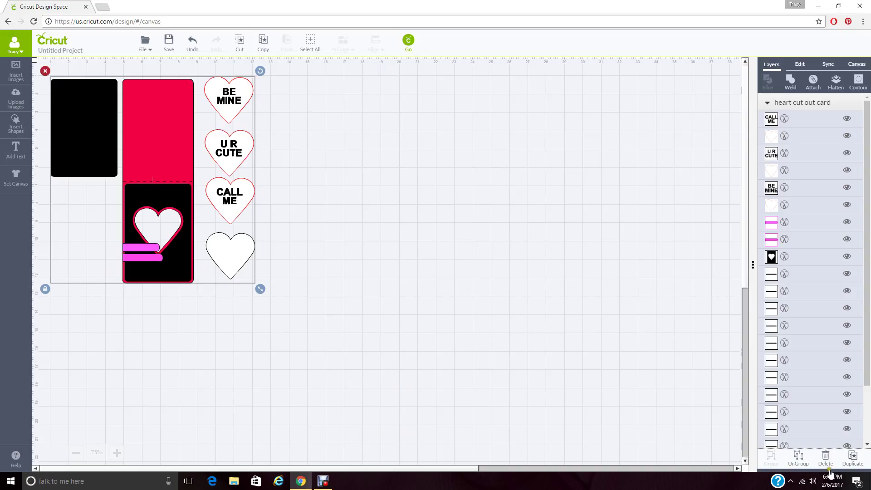
click(798, 459)
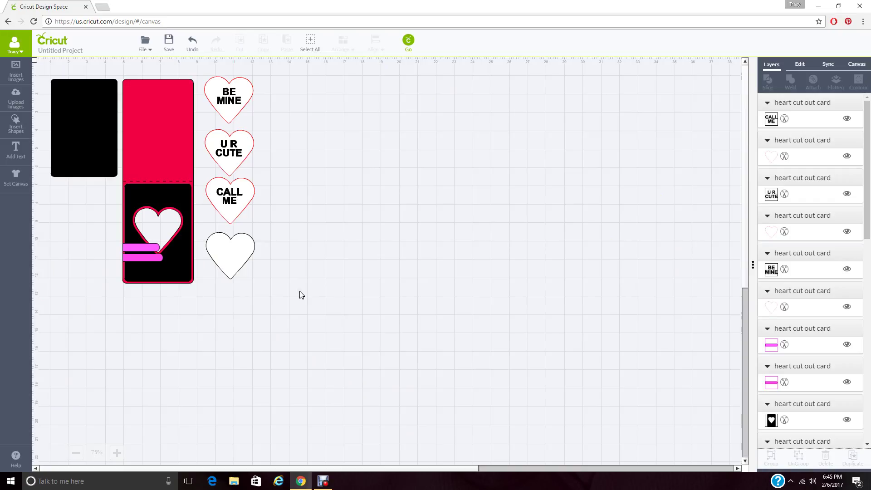
Step: Delete the plain white heart and the black rectangle from the canvas
click(254, 130)
click(251, 256)
click(245, 253)
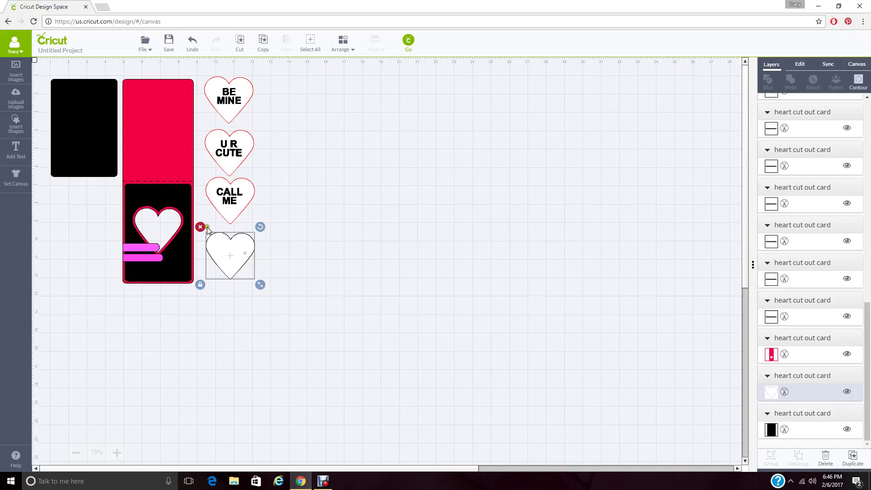
click(201, 227)
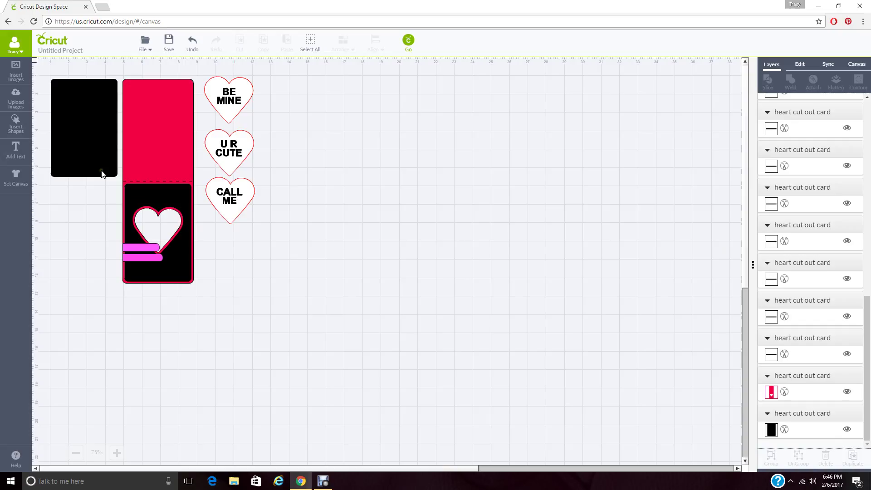
click(90, 150)
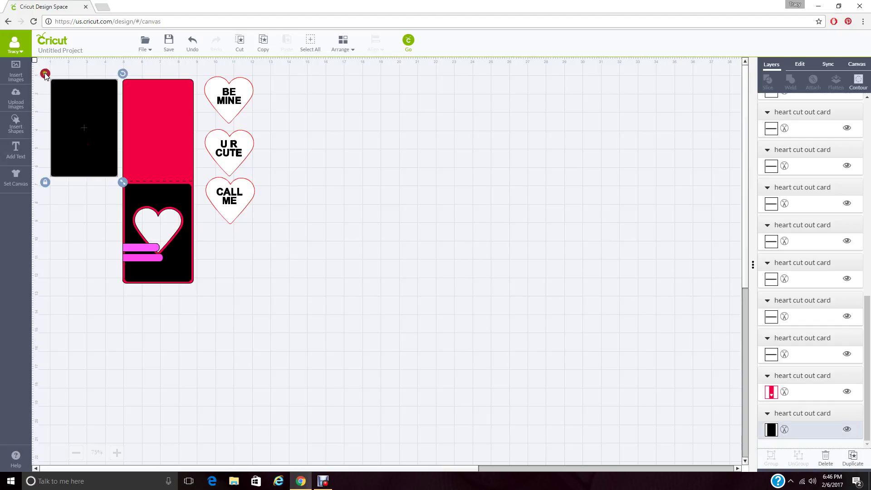
click(45, 74)
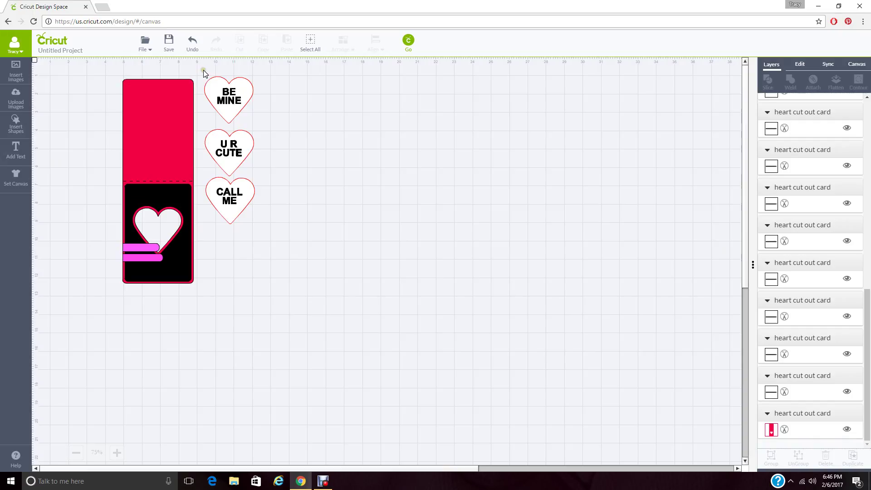
Step: Flatten the BE MINE, U R CUTE and CALL ME hearts, each with its text
drag(203, 69, 262, 127)
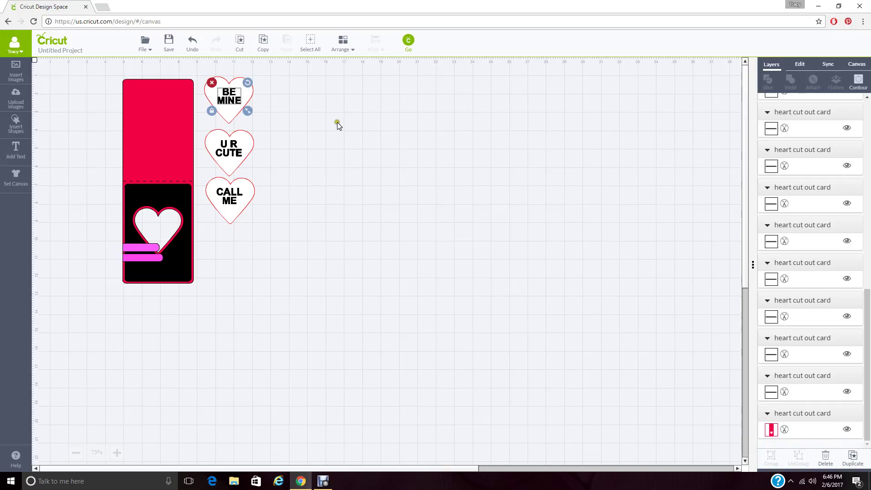
drag(210, 74, 261, 129)
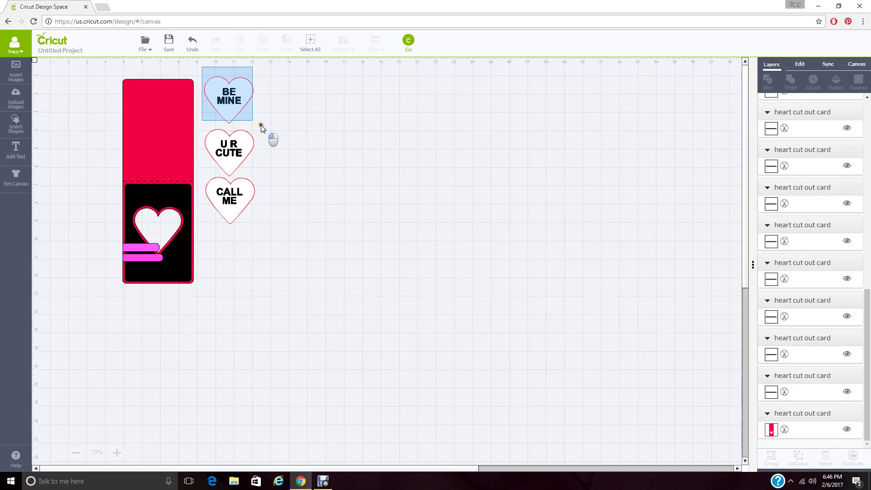
drag(261, 125, 261, 126)
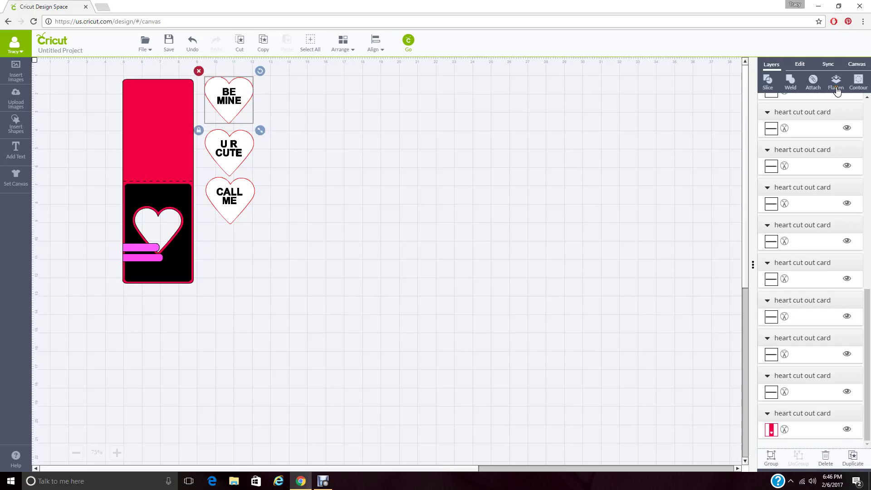
click(837, 91)
click(203, 131)
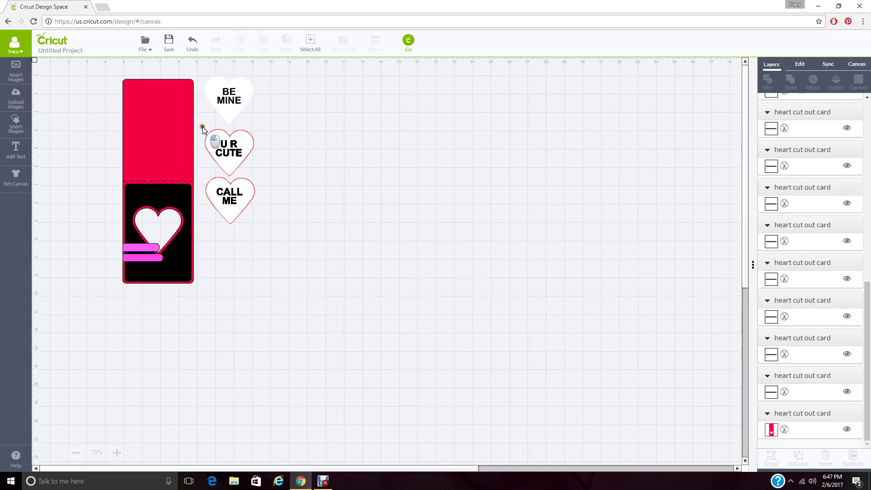
drag(202, 128, 270, 170)
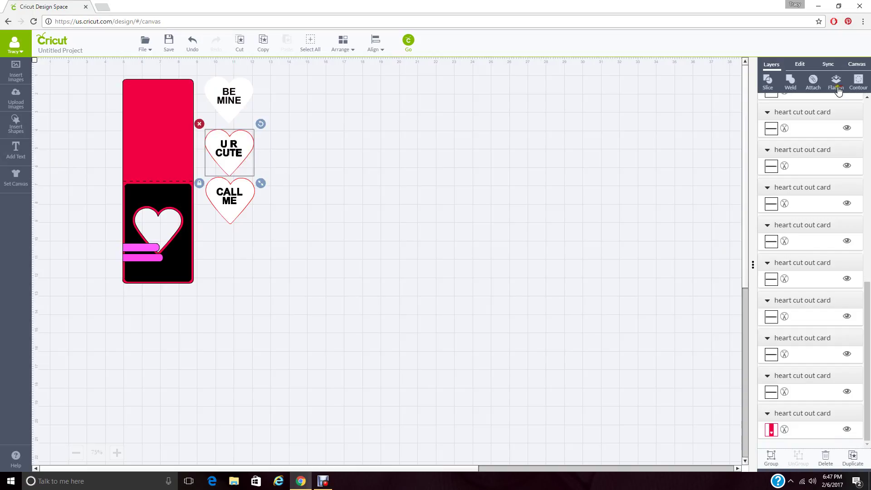
click(838, 89)
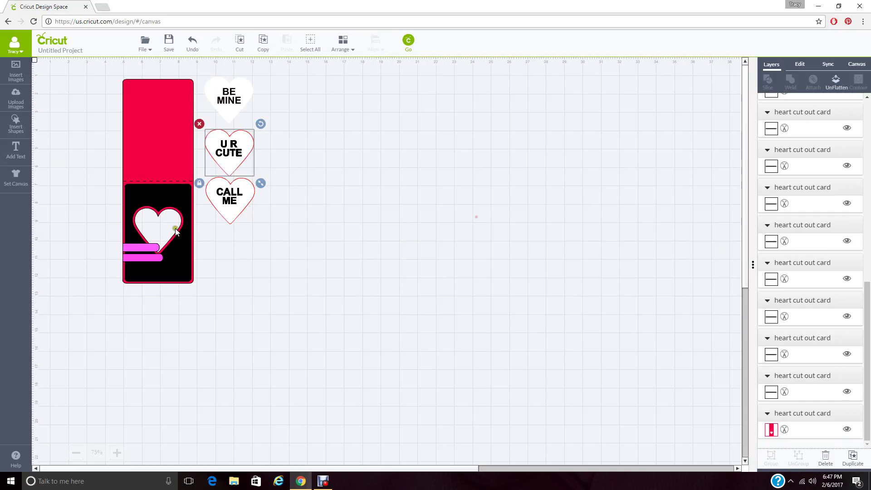
click(200, 178)
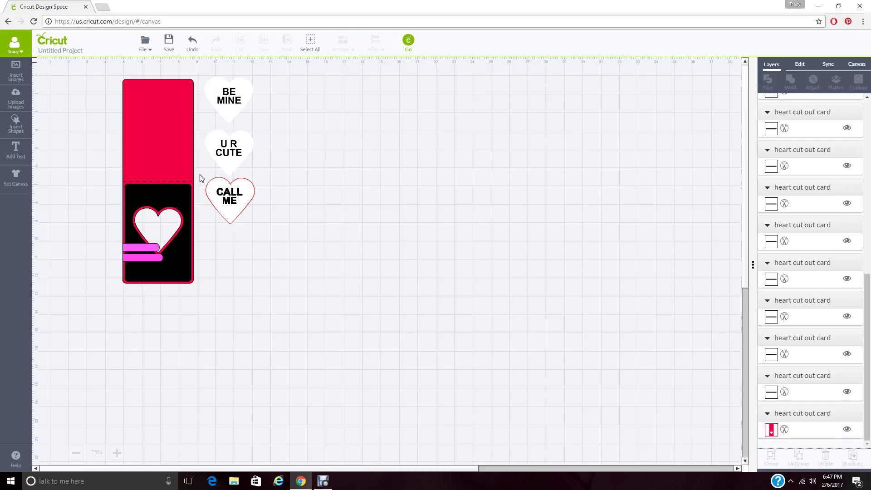
drag(200, 174, 265, 235)
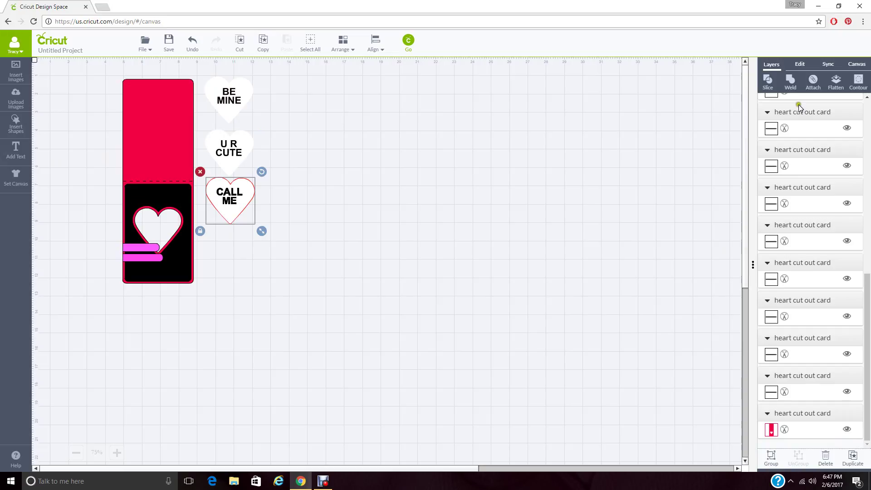
click(833, 84)
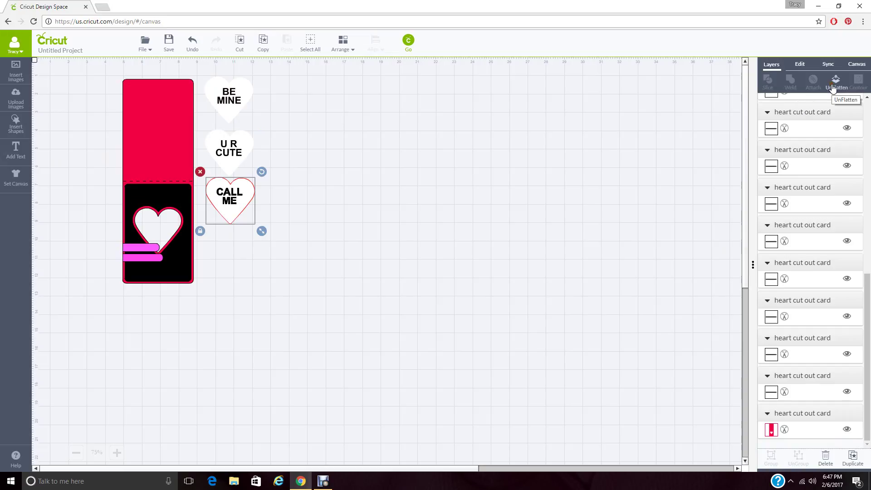
click(833, 86)
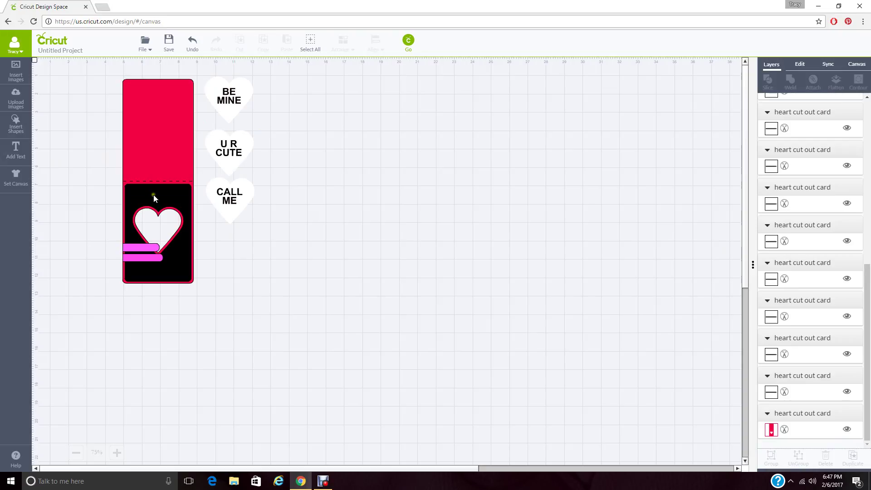
Step: Drag the black heart panel and both pink strips to the left of the canvas
drag(153, 195, 81, 81)
drag(143, 252, 54, 186)
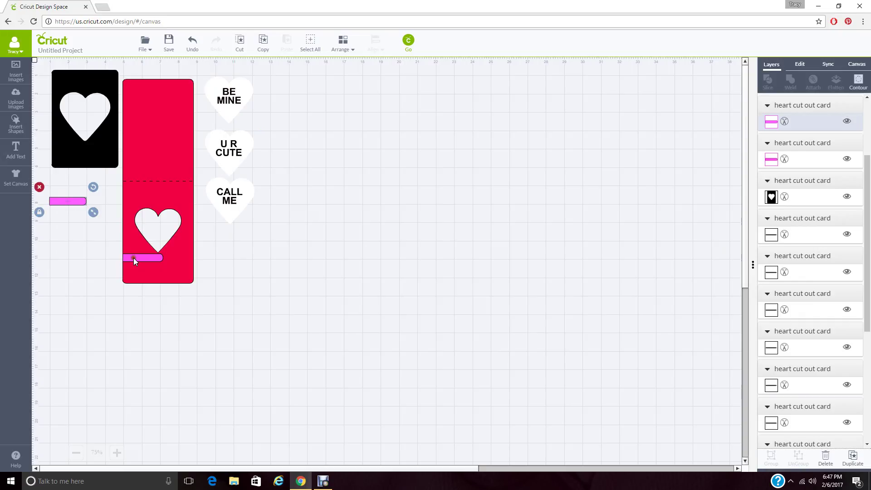
drag(134, 257, 54, 223)
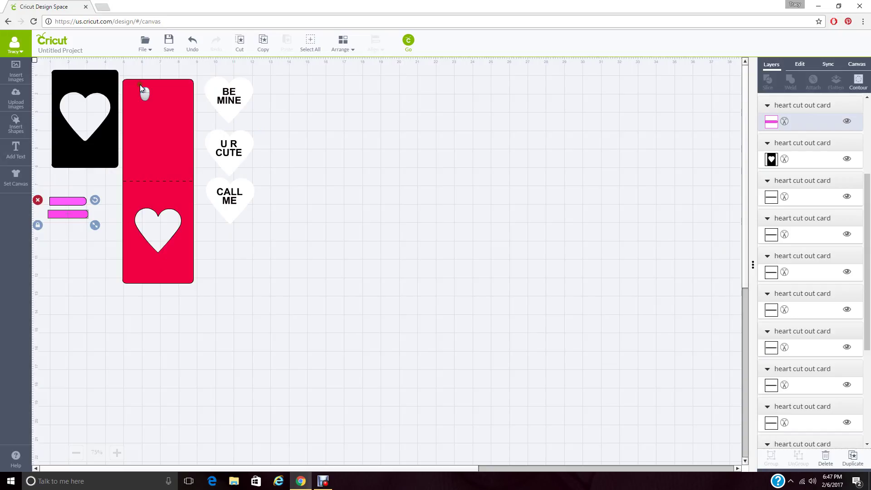
Step: Select the red card with its dashed score line and attach them together
drag(122, 69, 196, 297)
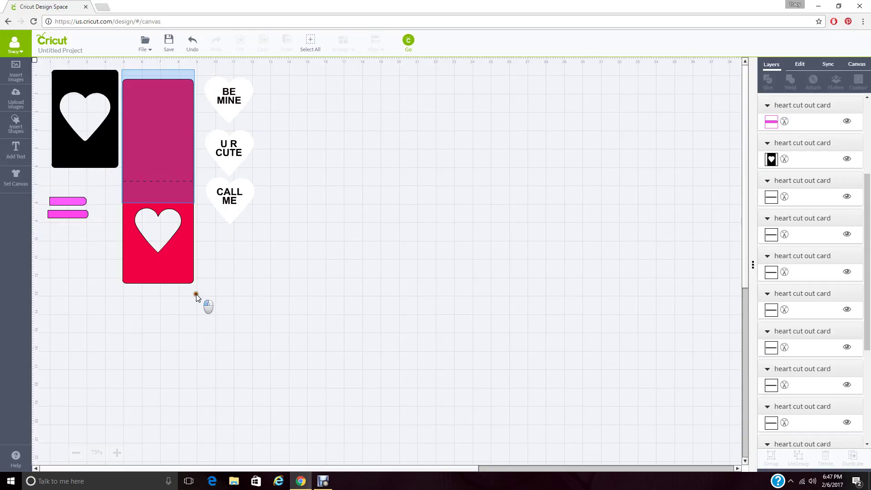
drag(195, 297, 195, 297)
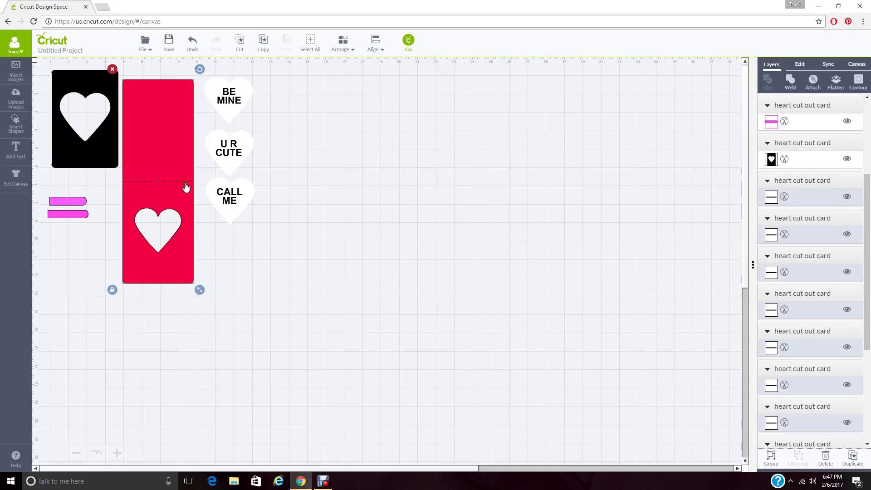
click(280, 248)
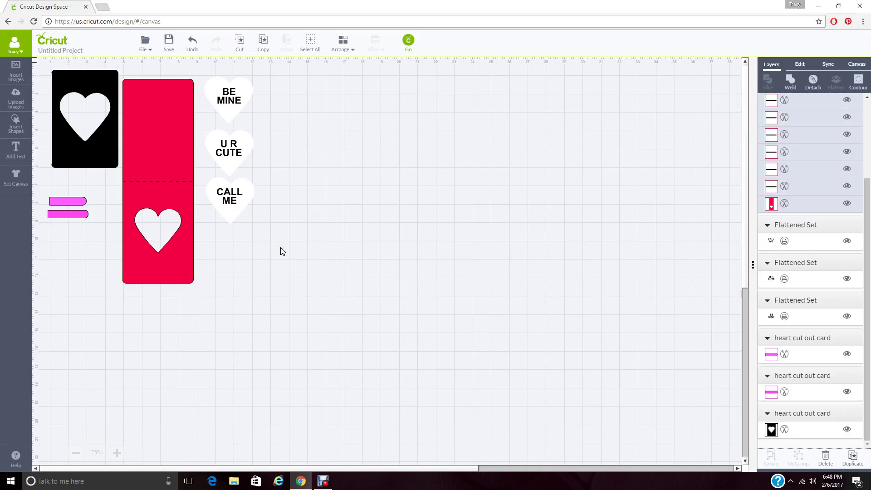
click(281, 247)
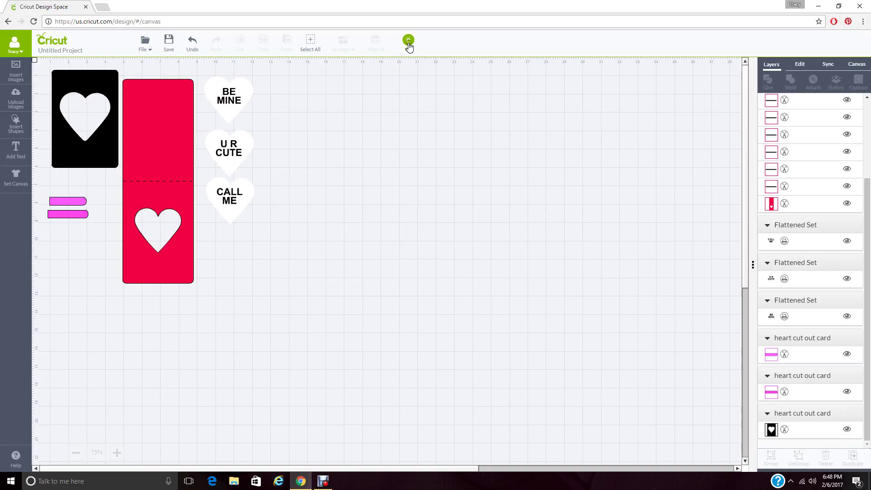
Step: Sync the second pink strip to the first strip's pink, leaving red, pink and black
click(828, 64)
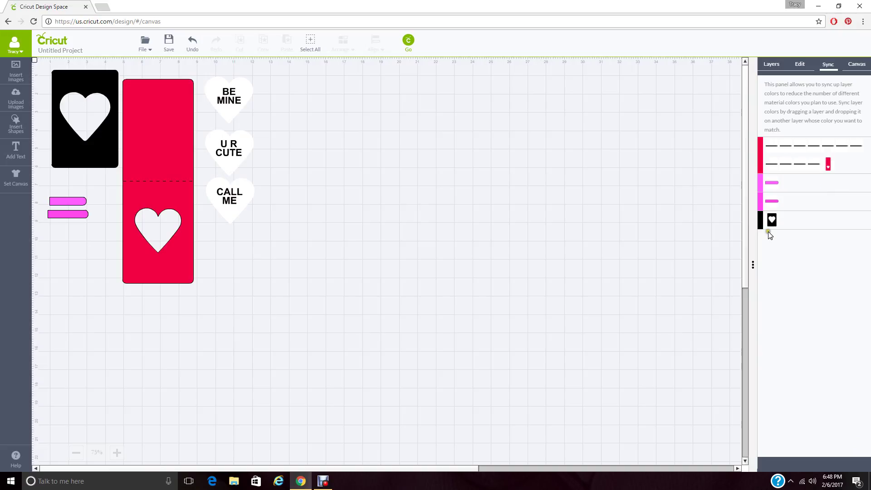
drag(760, 225, 774, 206)
drag(774, 206, 796, 184)
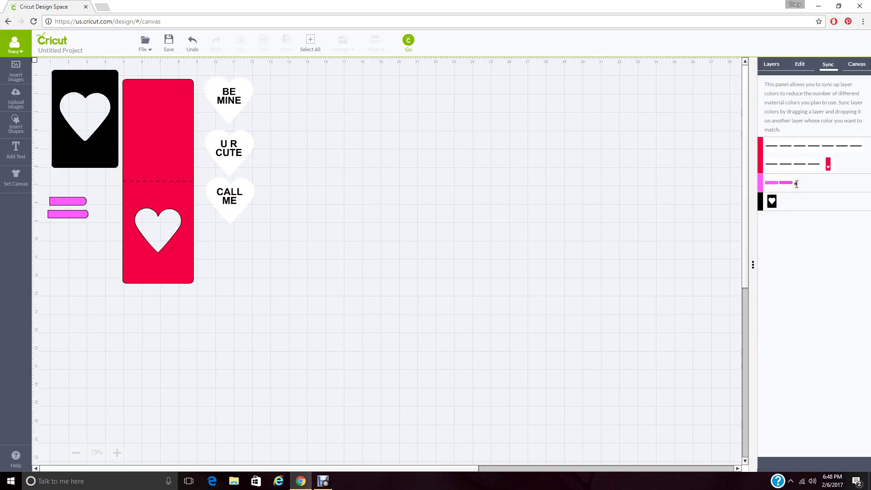
Step: Open the mat preview, showing mat 1 of 4 with the three message hearts
click(407, 50)
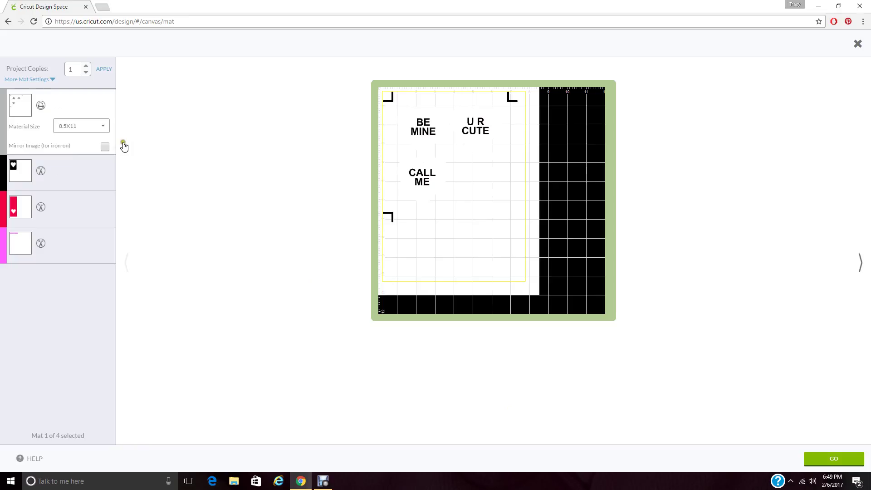
Step: Preview the red heart card mat, then Mat 4 with the two pink strips on 12X12
click(61, 209)
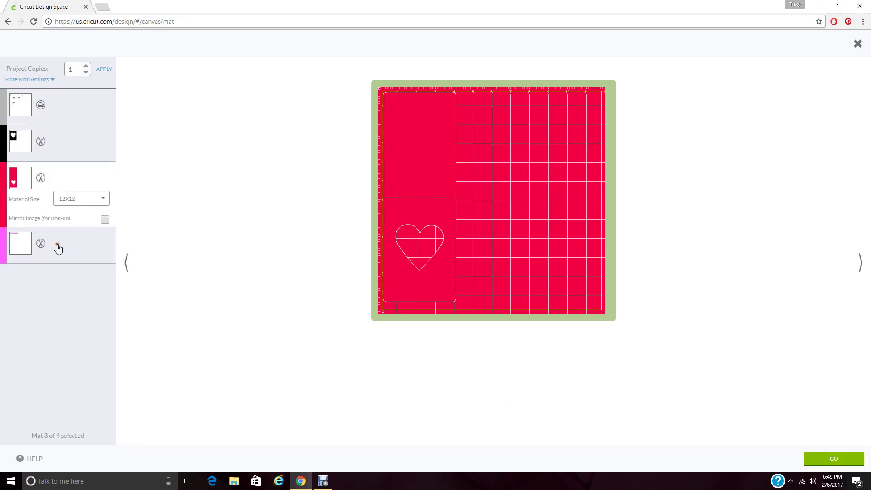
click(58, 248)
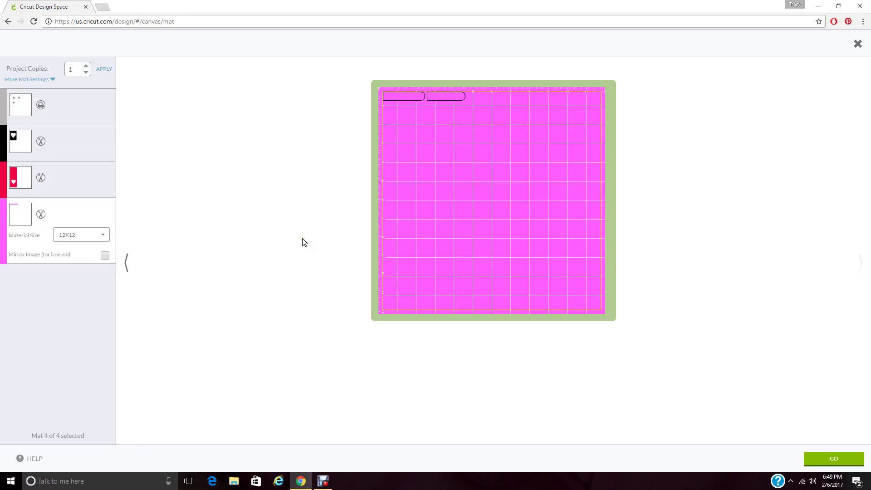